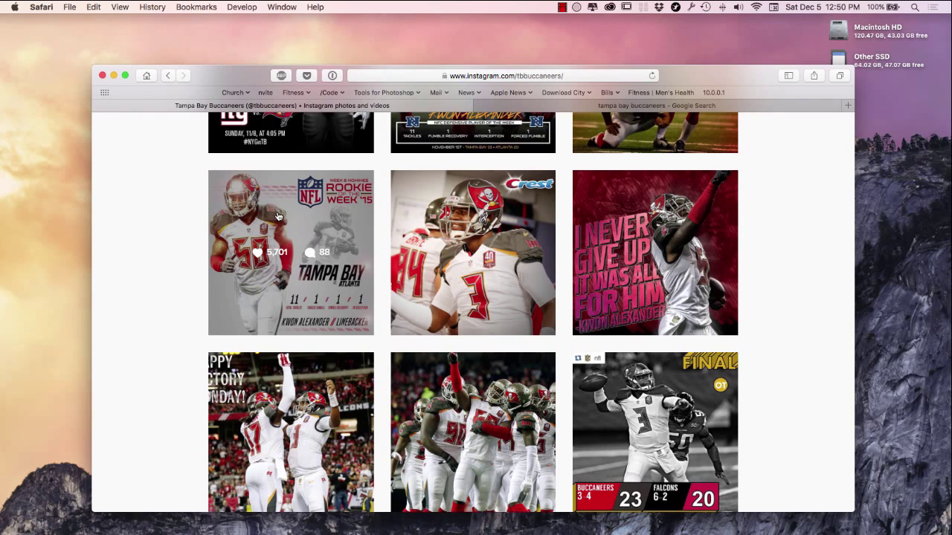
Step: Open the Buccaneers Rookie of the Week Instagram post, then go to the tampa bay buccaneers Google Images results
{"action": "left_click_drag", "start_coordinate": [241, 78], "coordinate": [243, 51]}
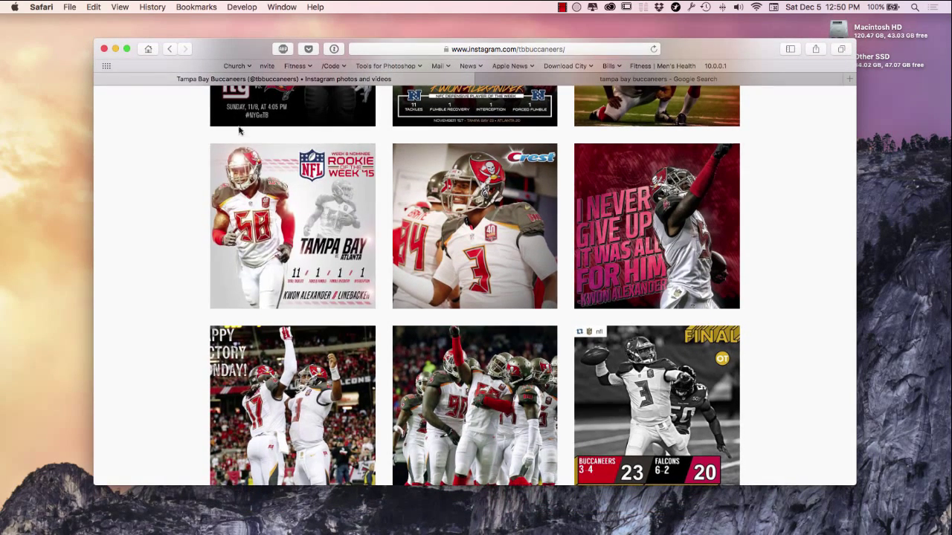
{"action": "left_click", "coordinate": [260, 183]}
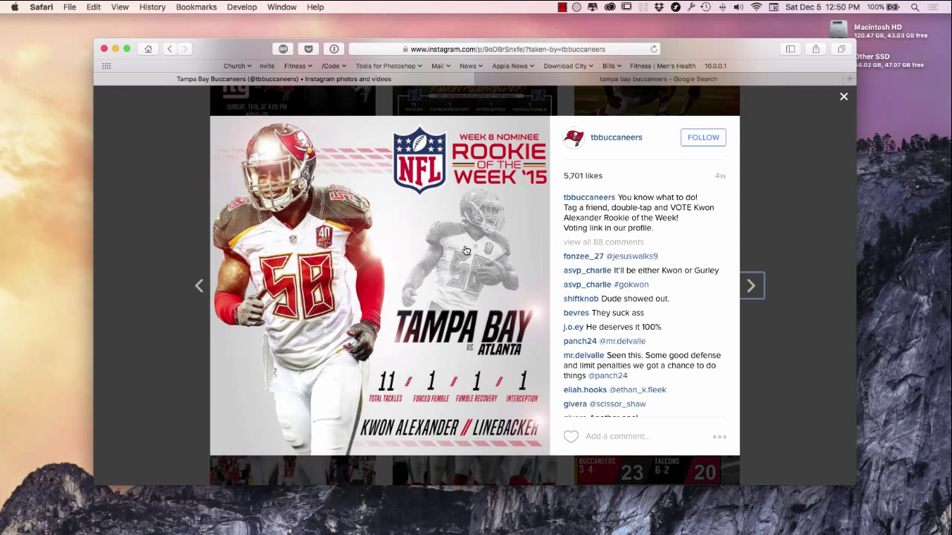
{"action": "left_click", "coordinate": [534, 79]}
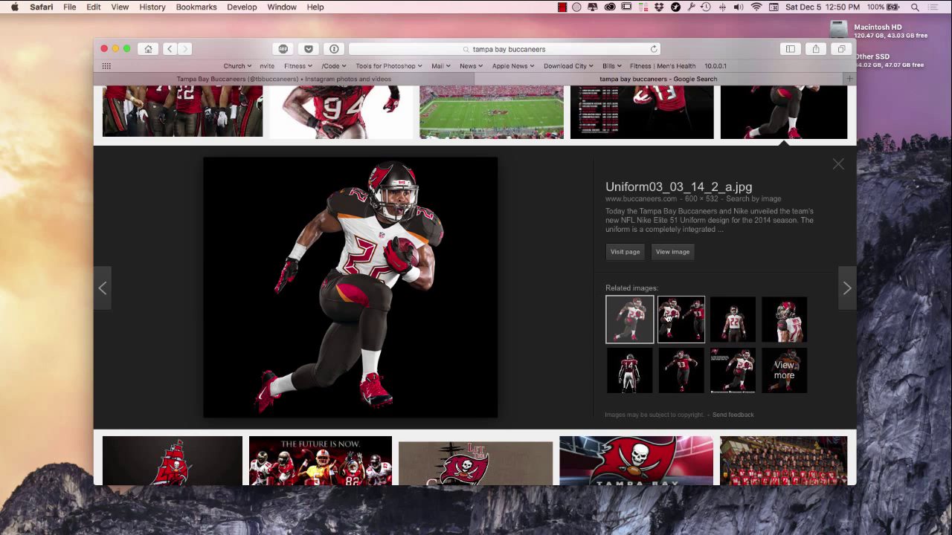
Step: Compare the standing and running #22 photos, then drag the running player image Uniform03_03_14_2_a.jpg out of Safari
{"action": "left_click", "coordinate": [712, 315]}
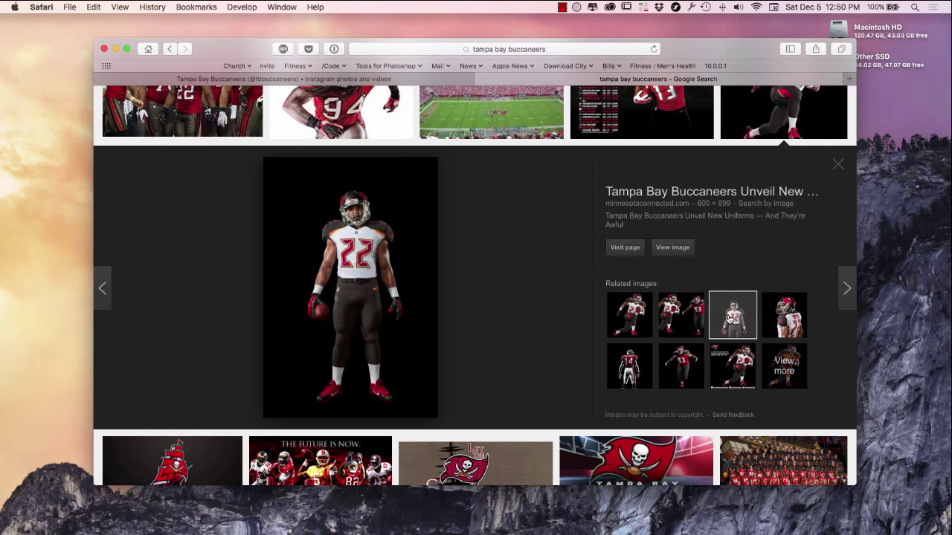
{"action": "left_click", "coordinate": [626, 313]}
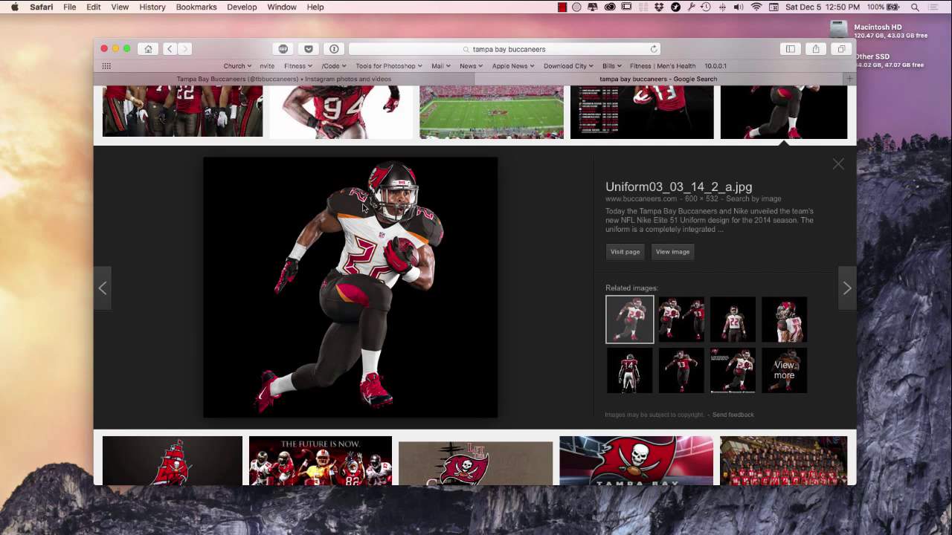
{"action": "left_click_drag", "start_coordinate": [364, 209], "coordinate": [477, 525]}
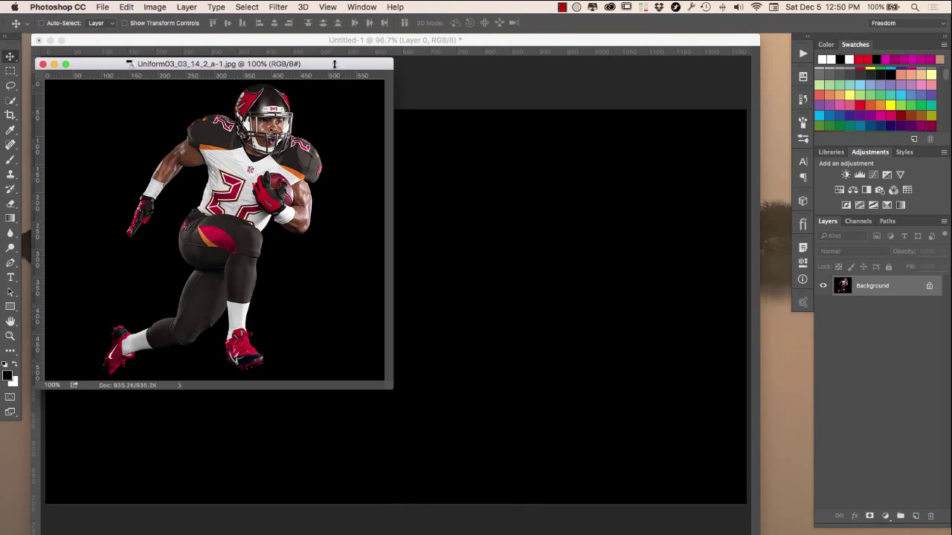
Step: Arrange the open image windows and copy the running #22 player into Untitled-1 as Layer 5
{"action": "left_click_drag", "start_coordinate": [334, 67], "coordinate": [532, 93]}
{"action": "key", "text": "ctrl+Up"}
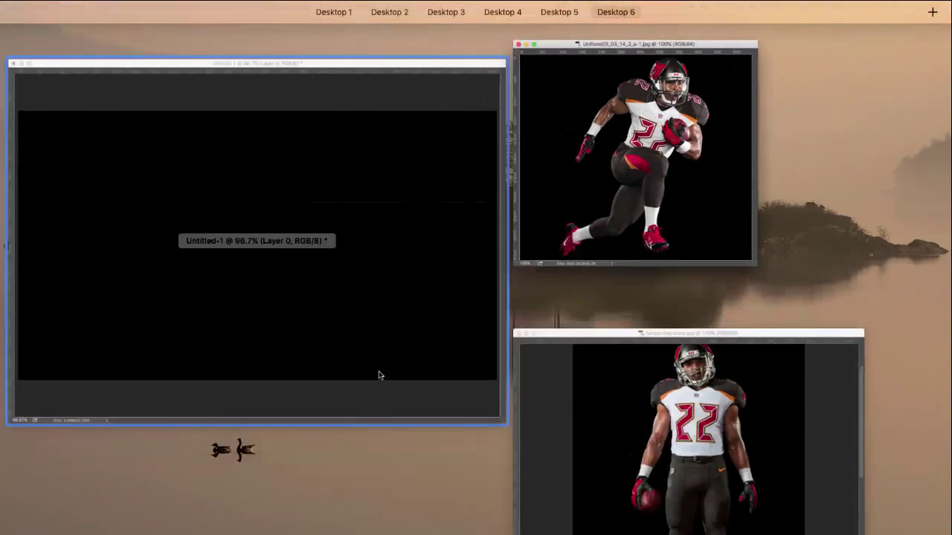
{"action": "left_click", "coordinate": [614, 389]}
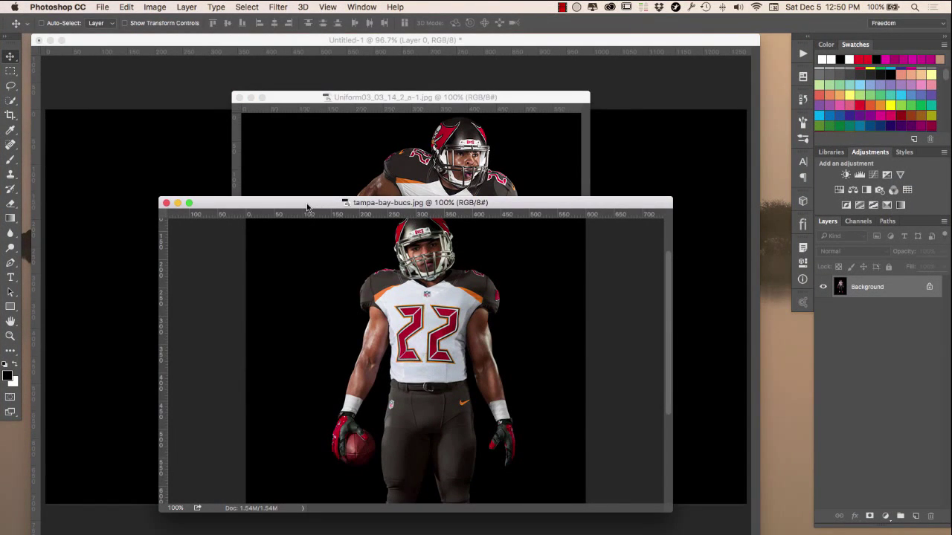
{"action": "left_click_drag", "start_coordinate": [307, 207], "coordinate": [439, 207]}
{"action": "left_click", "coordinate": [191, 183]}
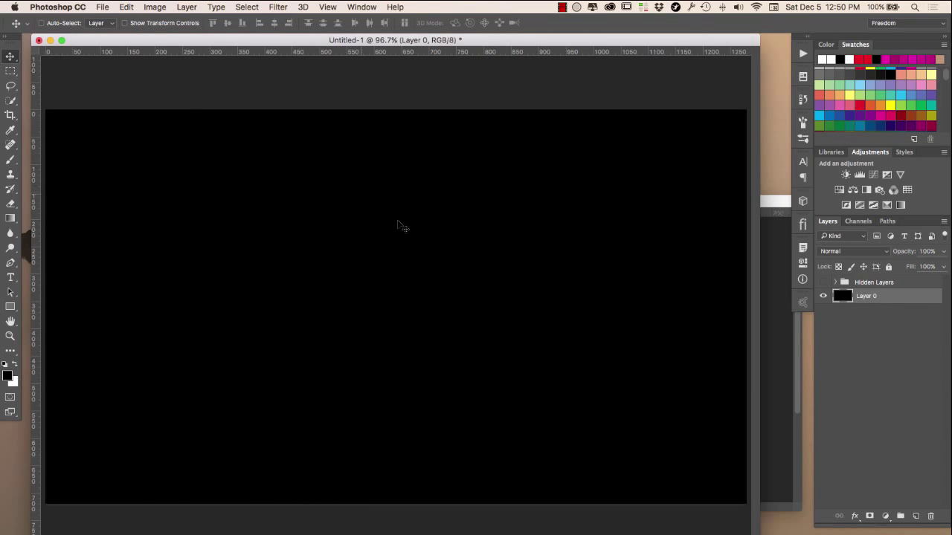
{"action": "key", "text": "ctrl+Up"}
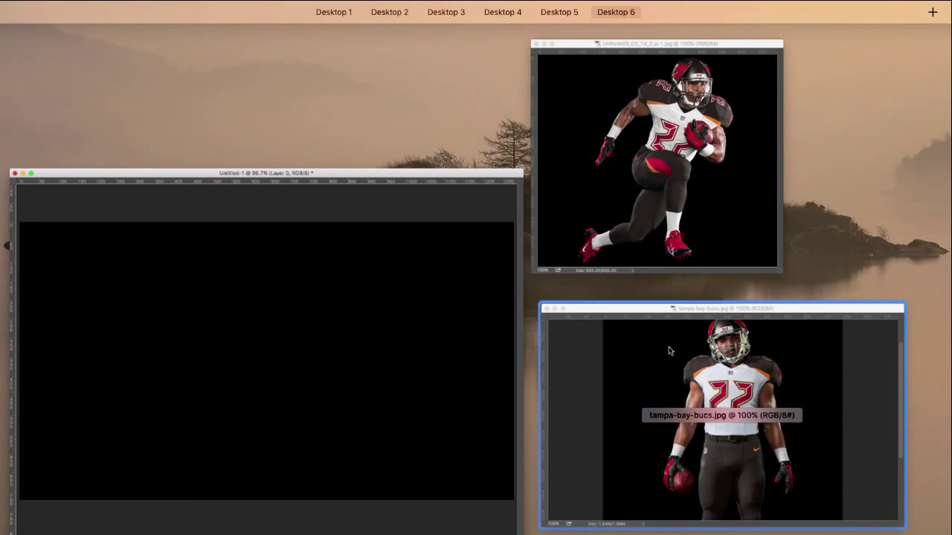
{"action": "left_click", "coordinate": [630, 191]}
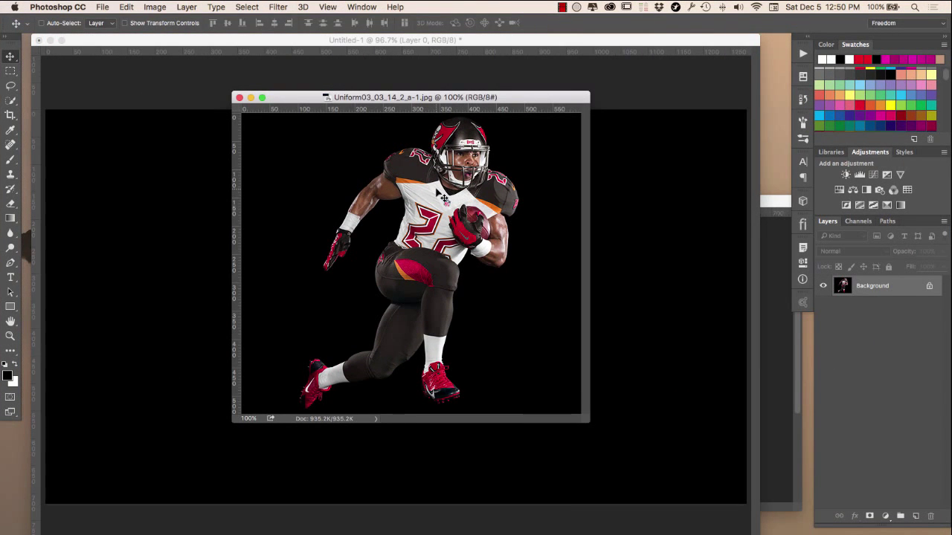
{"action": "left_click_drag", "start_coordinate": [842, 289], "coordinate": [669, 279]}
Step: Place the running player on the right, then add the standing player as Layer 6 on the left
{"action": "left_click_drag", "start_coordinate": [423, 259], "coordinate": [598, 251]}
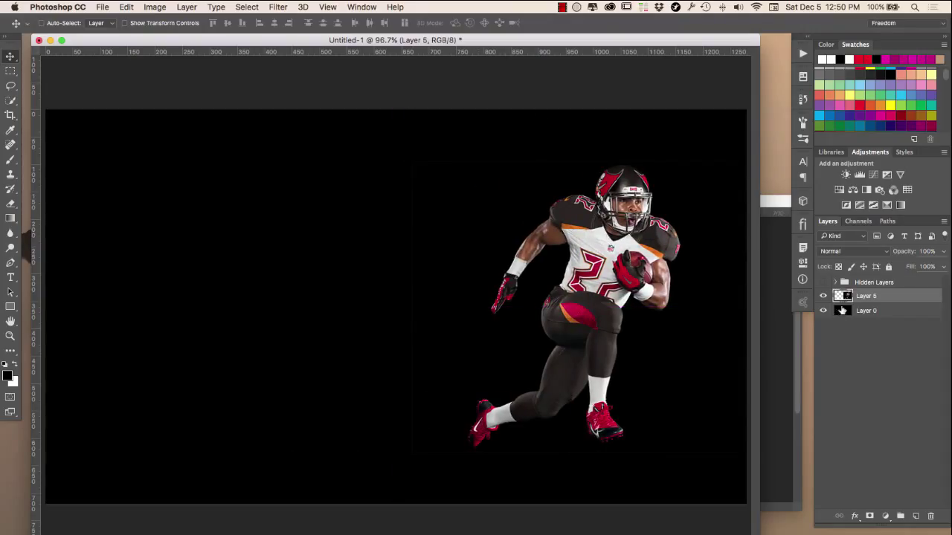
{"action": "left_click", "coordinate": [780, 307]}
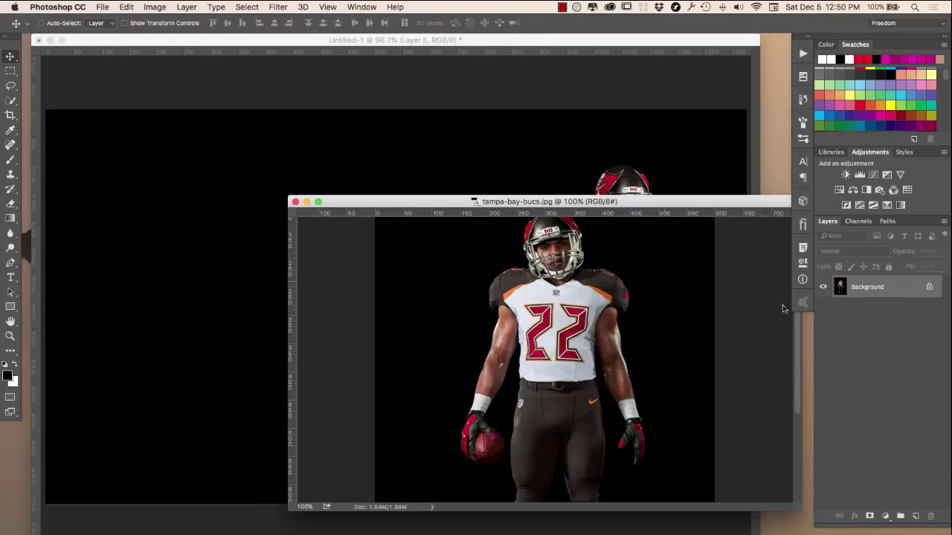
{"action": "left_click_drag", "start_coordinate": [857, 298], "coordinate": [407, 163]}
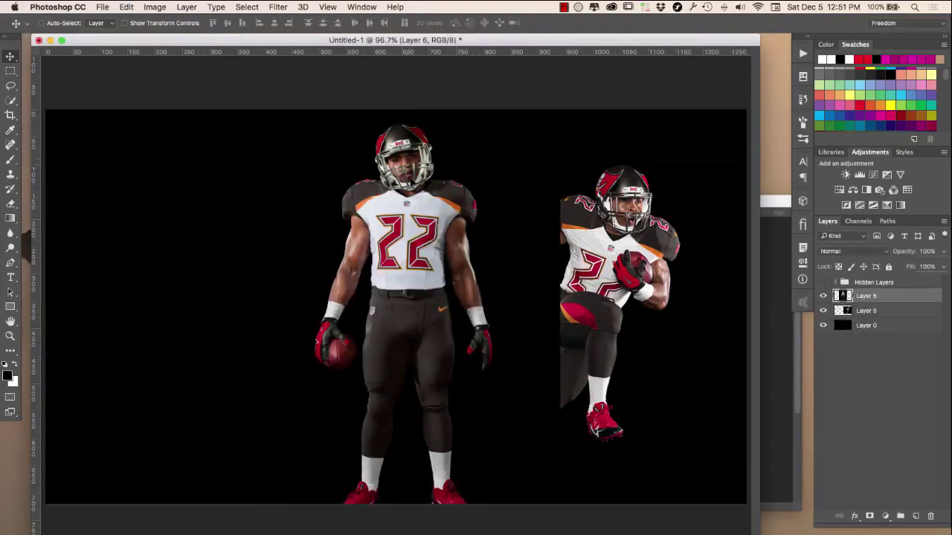
{"action": "left_click_drag", "start_coordinate": [414, 195], "coordinate": [293, 180]}
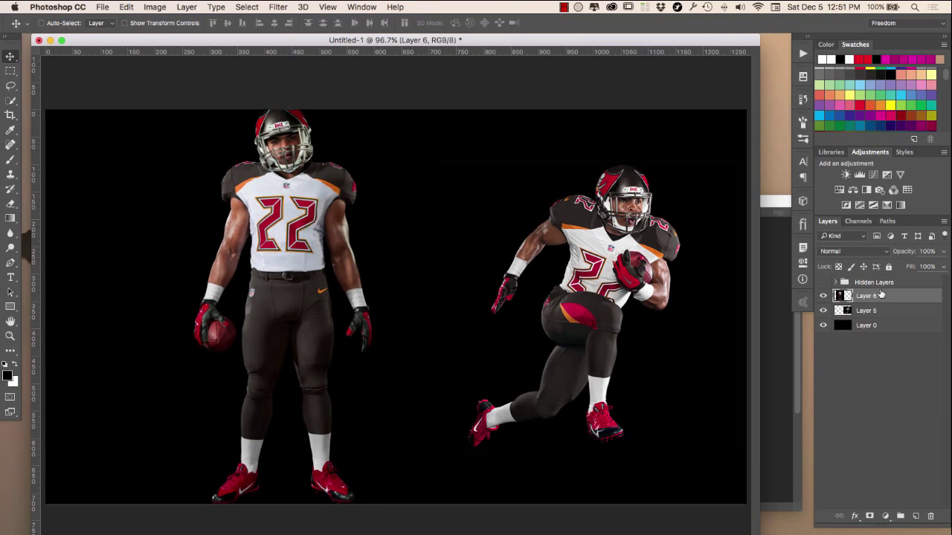
Step: Convert Layer 6 to a smart object, scale the standing player to about 86%, and nudge it into place
{"action": "right_click", "coordinate": [894, 298]}
{"action": "key", "text": "super+t"}
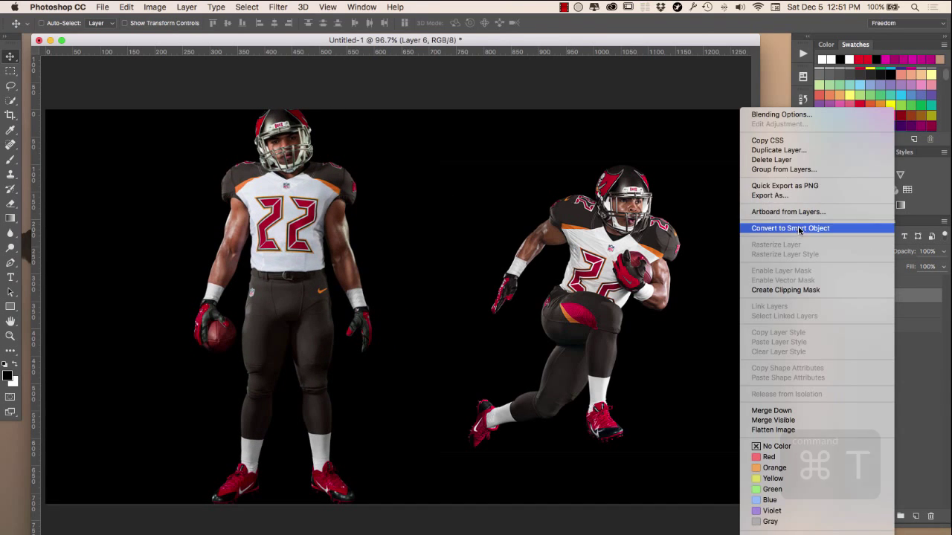
{"action": "left_click", "coordinate": [799, 229]}
{"action": "key", "text": "super+0"}
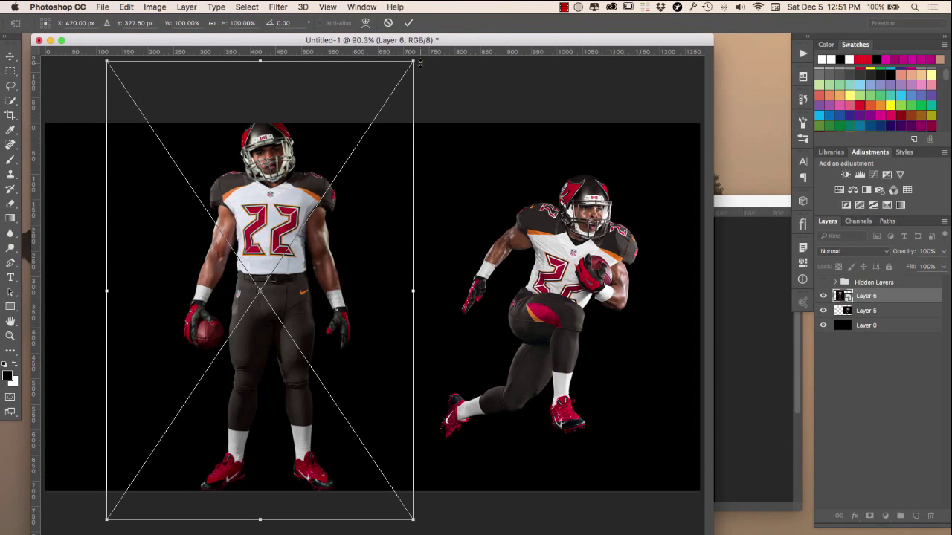
{"action": "left_click_drag", "start_coordinate": [413, 61], "coordinate": [391, 89]}
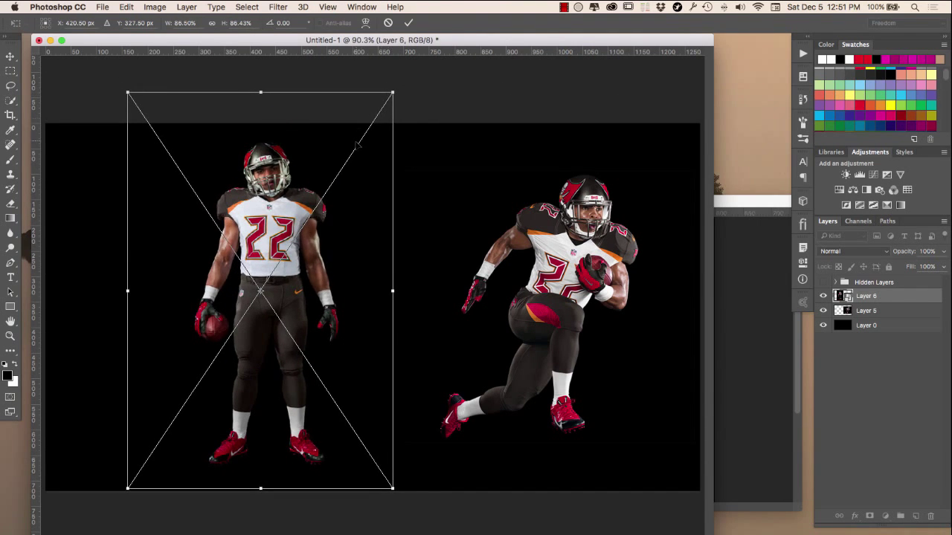
{"action": "left_click_drag", "start_coordinate": [357, 146], "coordinate": [363, 136]}
{"action": "key", "text": "Return"}
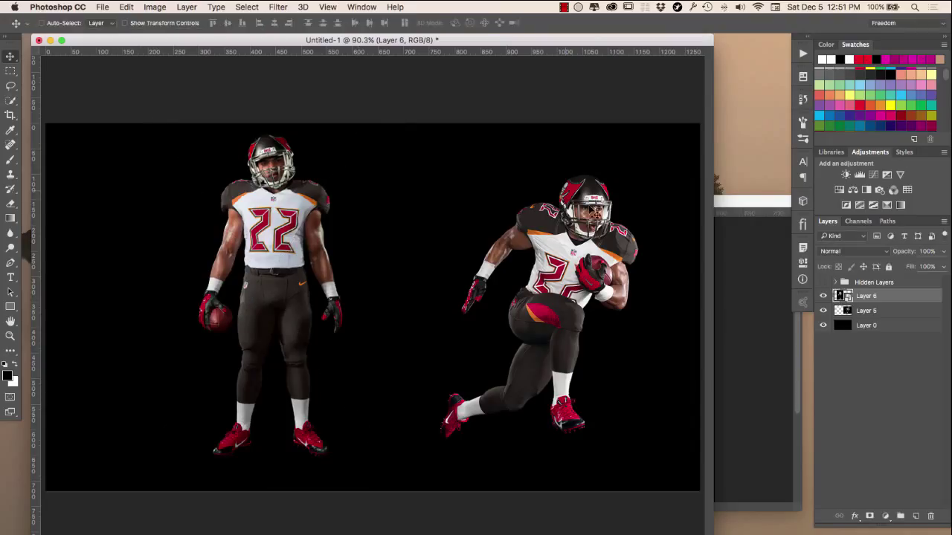
{"action": "left_click", "coordinate": [887, 311]}
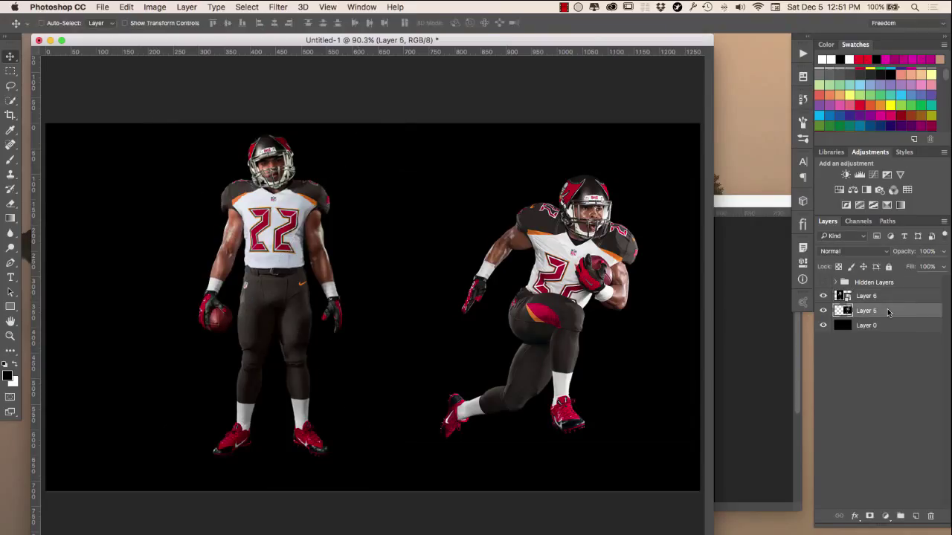
Step: Convert Layer 5 to a smart object, scale the running player to about 81%, and move it up about 90 px
{"action": "right_click", "coordinate": [888, 313]}
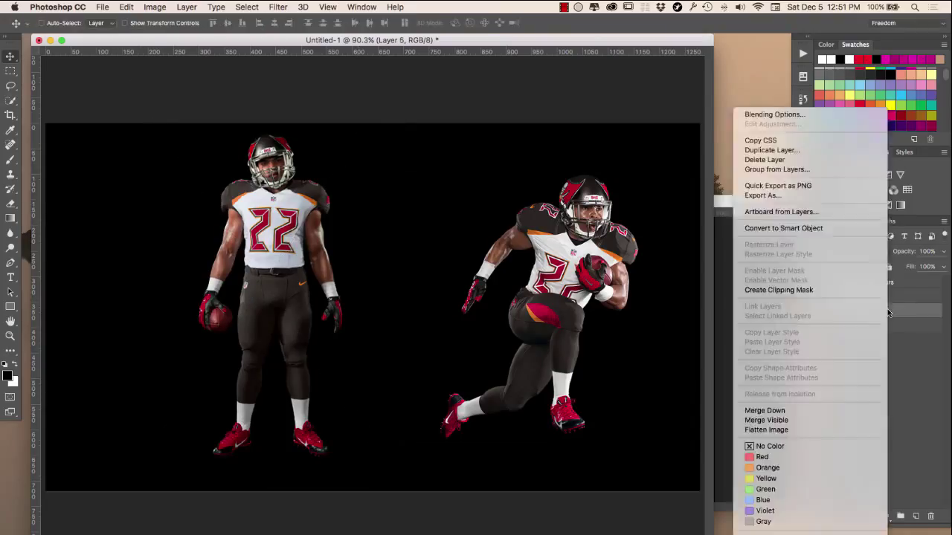
{"action": "left_click", "coordinate": [833, 228]}
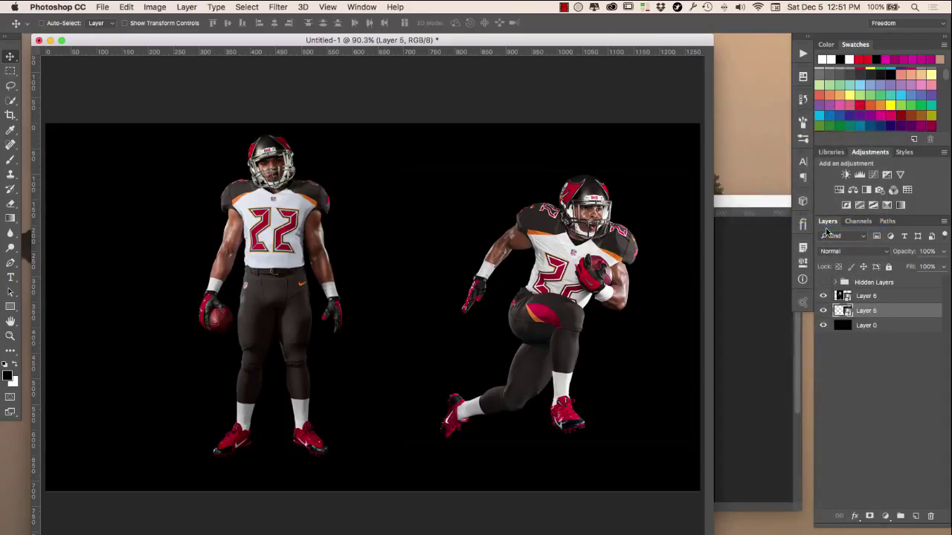
{"action": "key", "text": "super+t"}
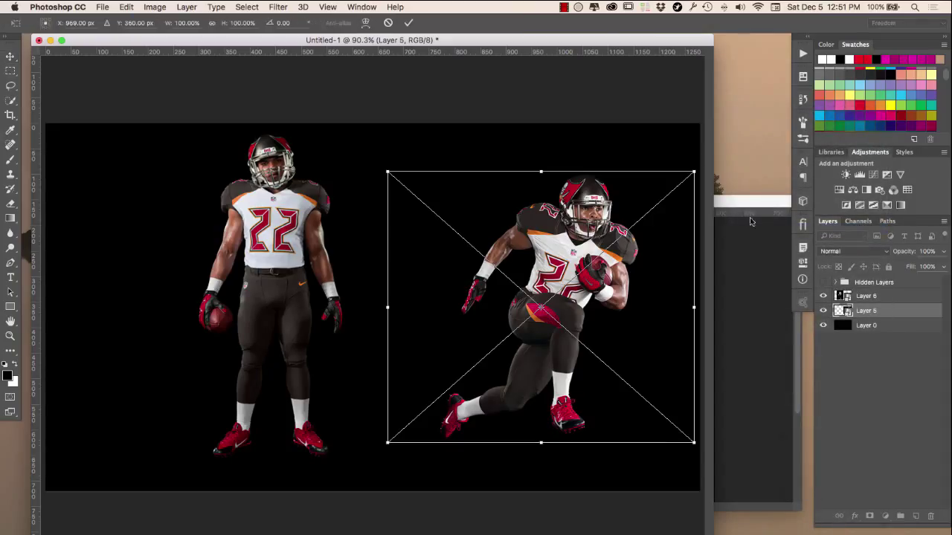
{"action": "left_click_drag", "start_coordinate": [692, 171], "coordinate": [665, 197]}
{"action": "left_click_drag", "start_coordinate": [618, 255], "coordinate": [614, 211]}
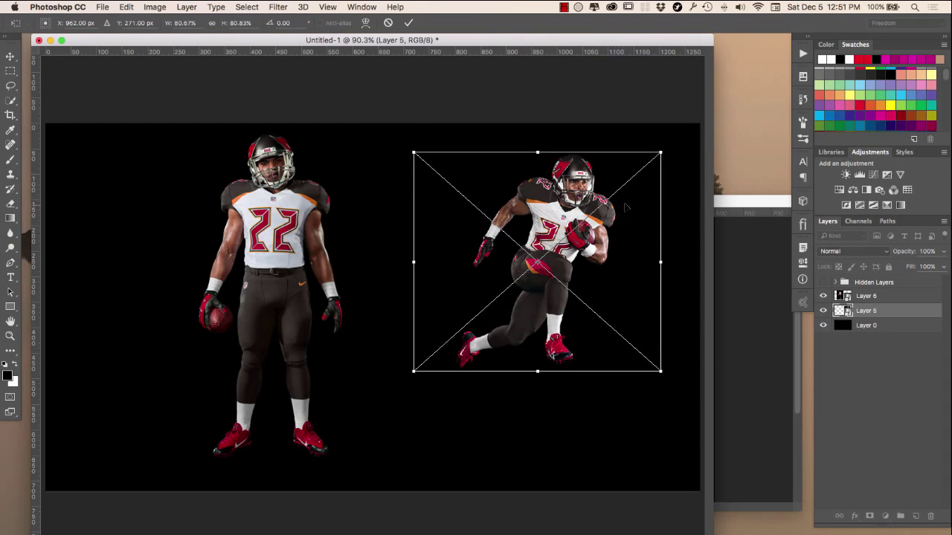
{"action": "key", "text": "Return"}
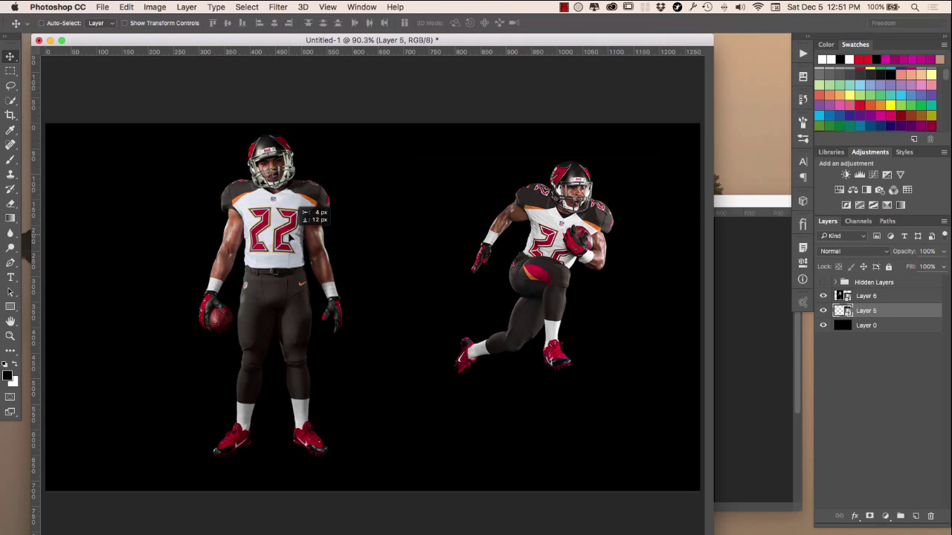
Step: Nudge the standing player slightly right and move the running player left toward it
{"action": "left_click", "coordinate": [892, 297]}
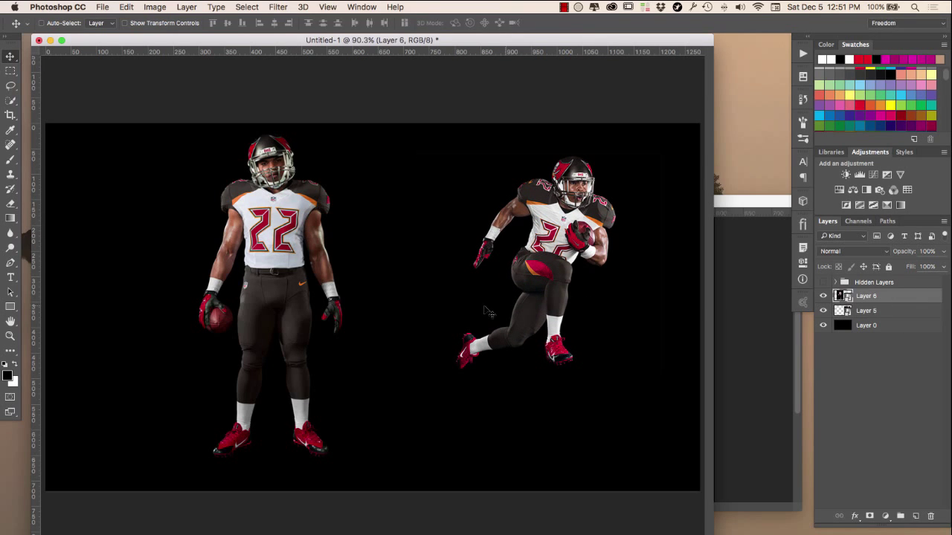
{"action": "left_click_drag", "start_coordinate": [280, 303], "coordinate": [256, 306]}
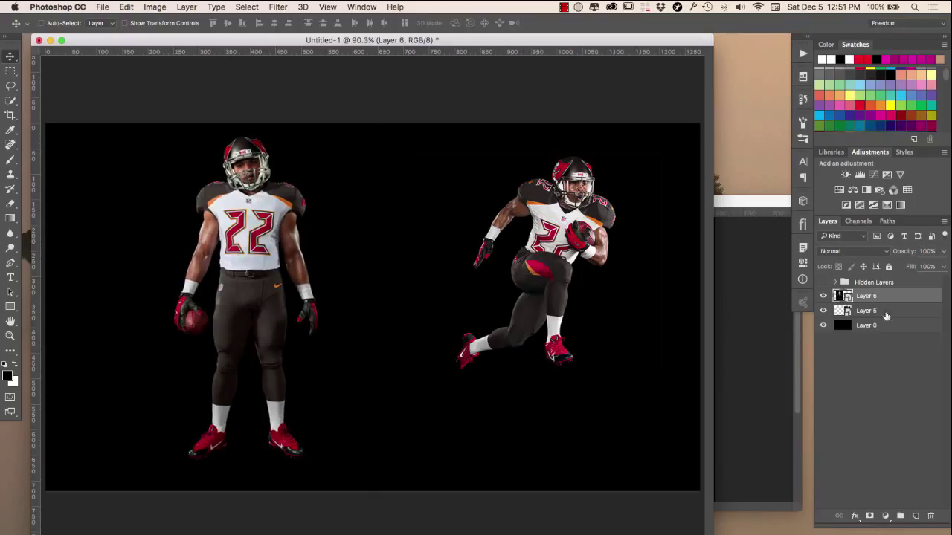
{"action": "left_click_drag", "start_coordinate": [536, 278], "coordinate": [466, 249]}
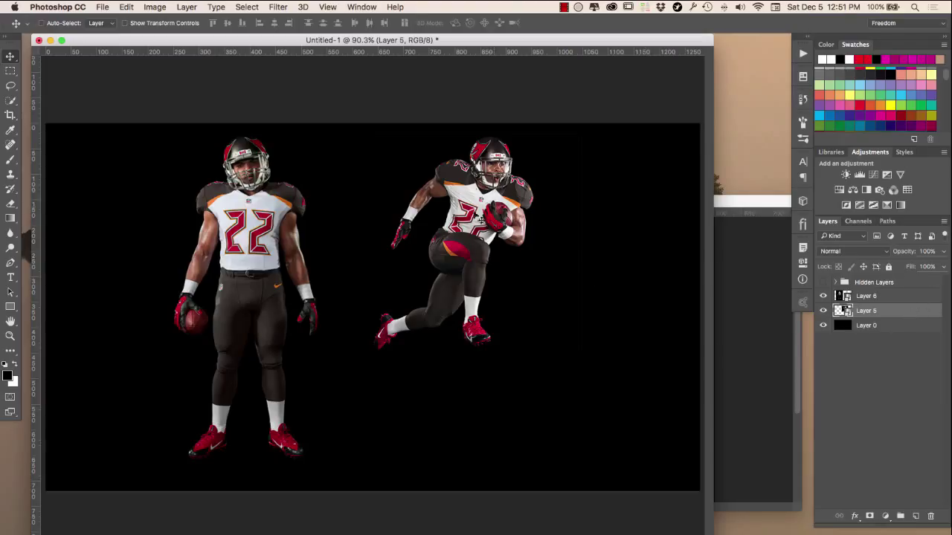
Step: Rasterize Layer 5, desaturate the running player to grayscale, and lower its opacity to 28%
{"action": "right_click", "coordinate": [891, 311]}
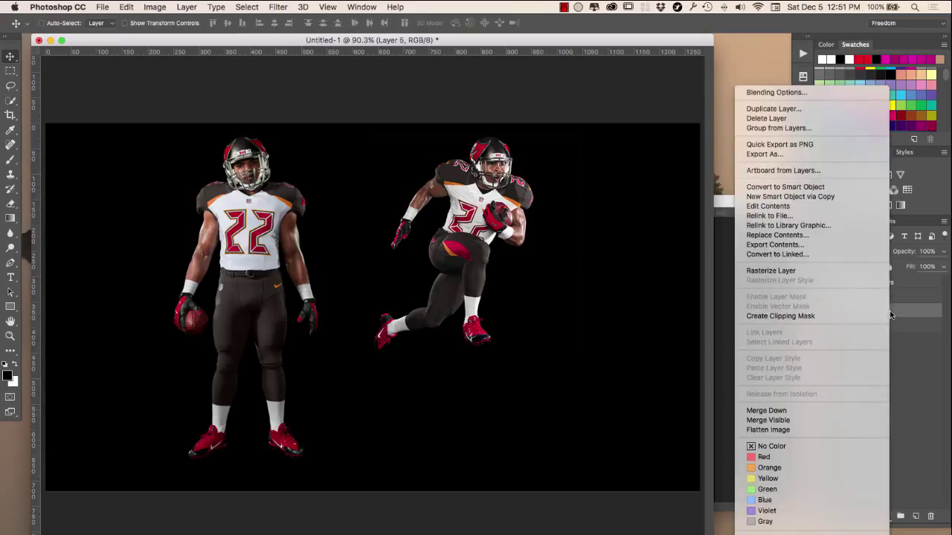
{"action": "left_click", "coordinate": [841, 272]}
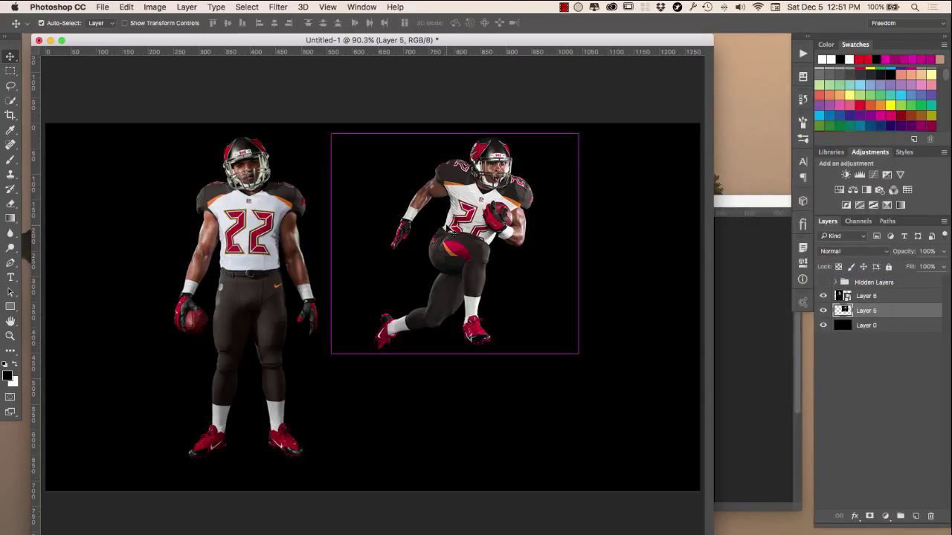
{"action": "key", "text": "shift+super+u"}
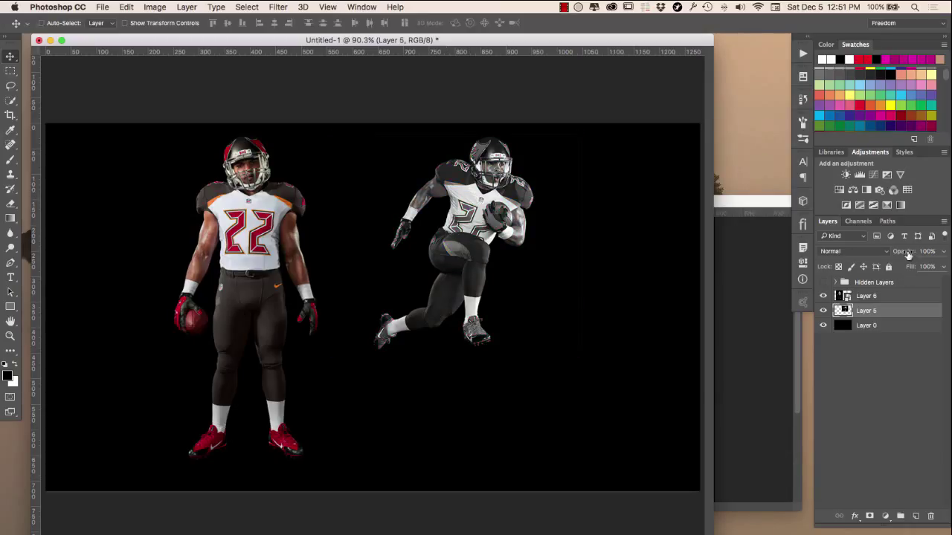
{"action": "left_click_drag", "start_coordinate": [908, 255], "coordinate": [867, 258]}
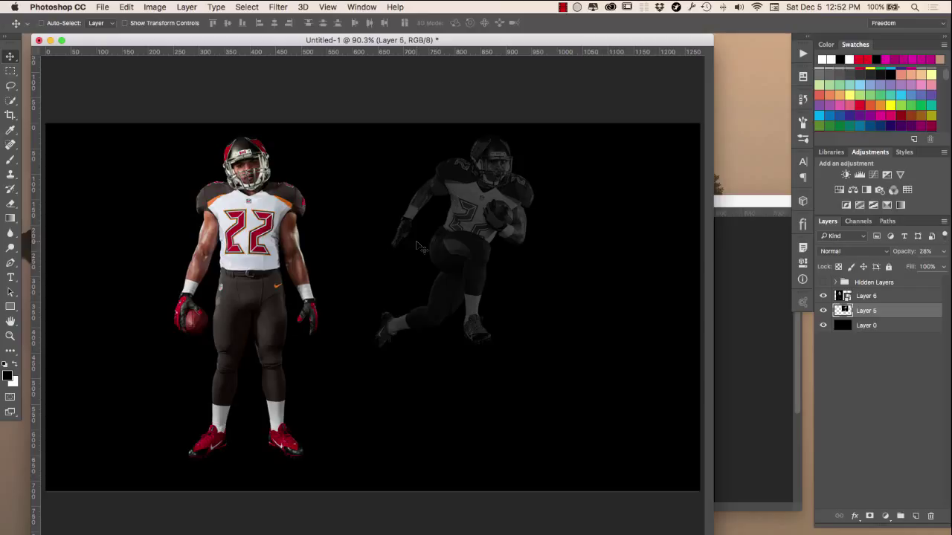
Step: Expand the Hidden Layers group and show the dark red background, text layers, and Layer 4
{"action": "left_click", "coordinate": [834, 282]}
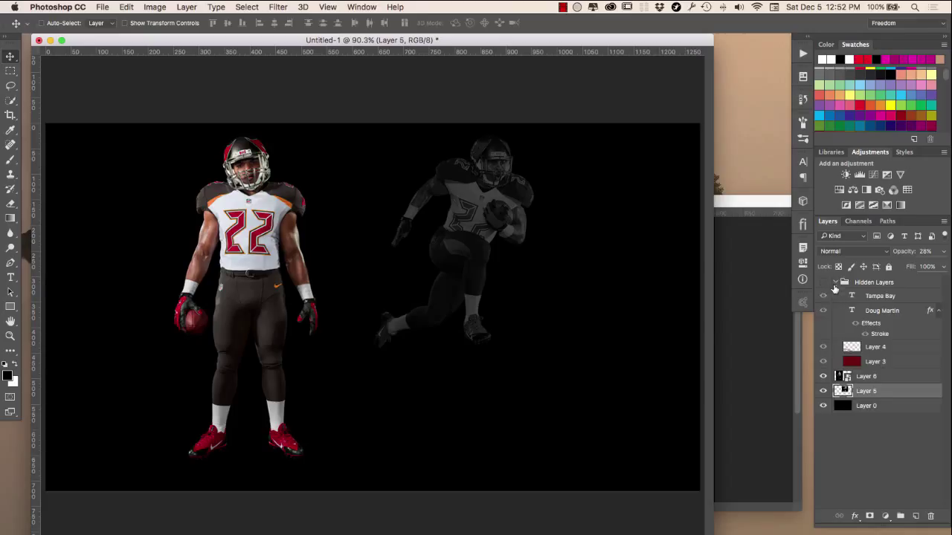
{"action": "left_click", "coordinate": [823, 362]}
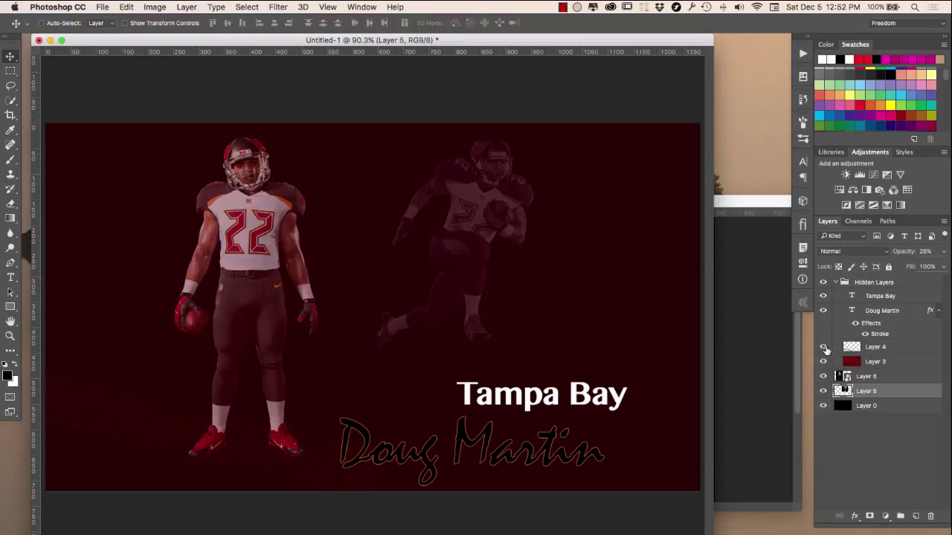
{"action": "left_click", "coordinate": [823, 347]}
Step: Compare by toggling each player layer, then raise the faded running player's opacity to 36%
{"action": "left_click", "coordinate": [822, 377]}
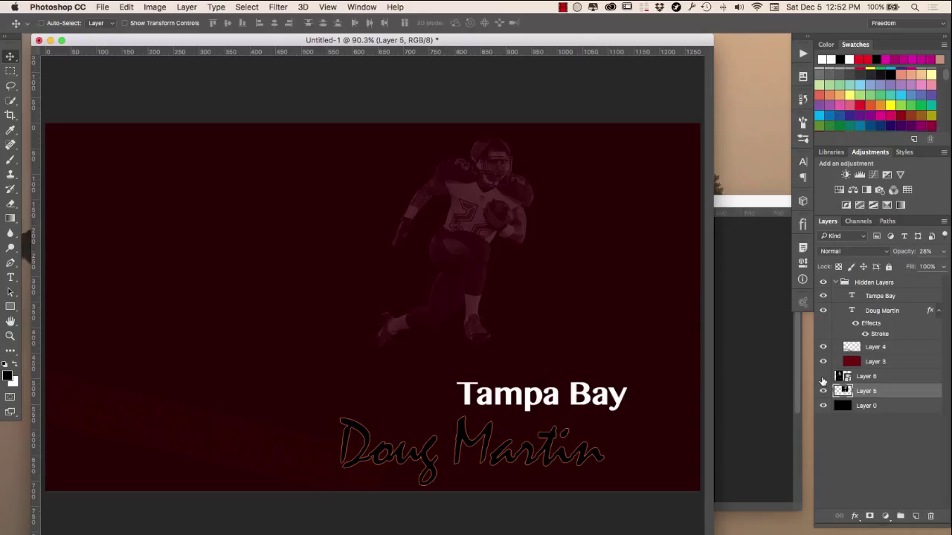
{"action": "left_click", "coordinate": [822, 377]}
{"action": "left_click", "coordinate": [823, 391]}
{"action": "left_click", "coordinate": [823, 392]}
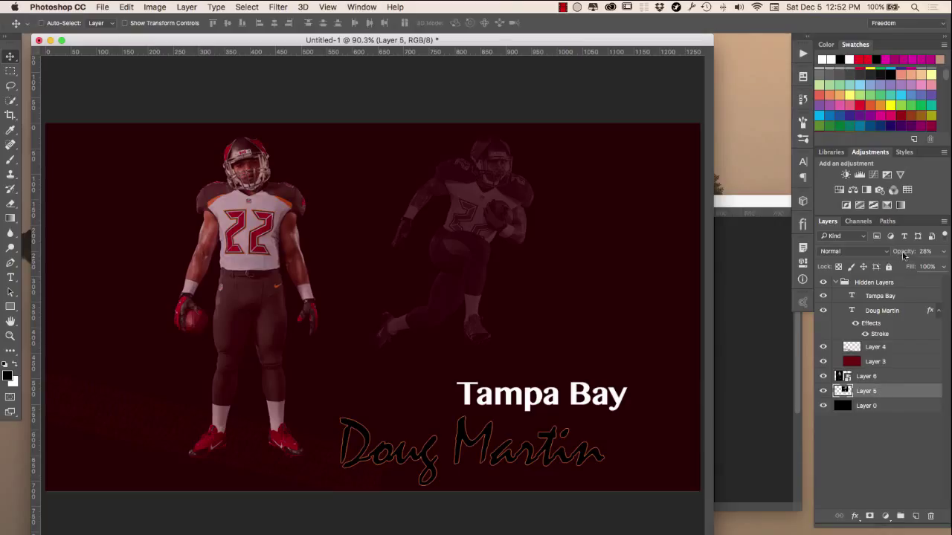
{"action": "mouse_move", "coordinate": [902, 252]}
{"action": "left_mouse_down"}
{"action": "mouse_move", "coordinate": [892, 251]}
{"action": "mouse_move", "coordinate": [906, 255]}
{"action": "left_mouse_up"}
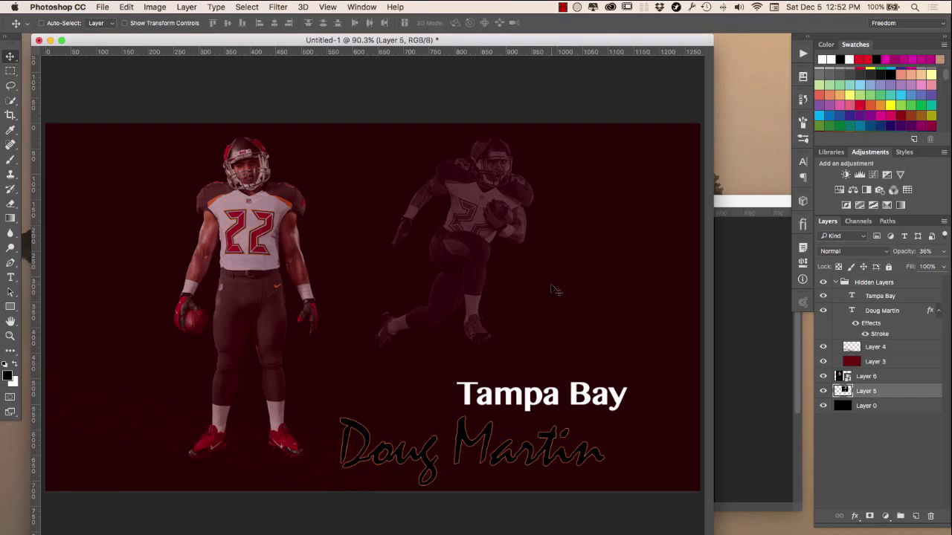
{"action": "left_click", "coordinate": [46, 530]}
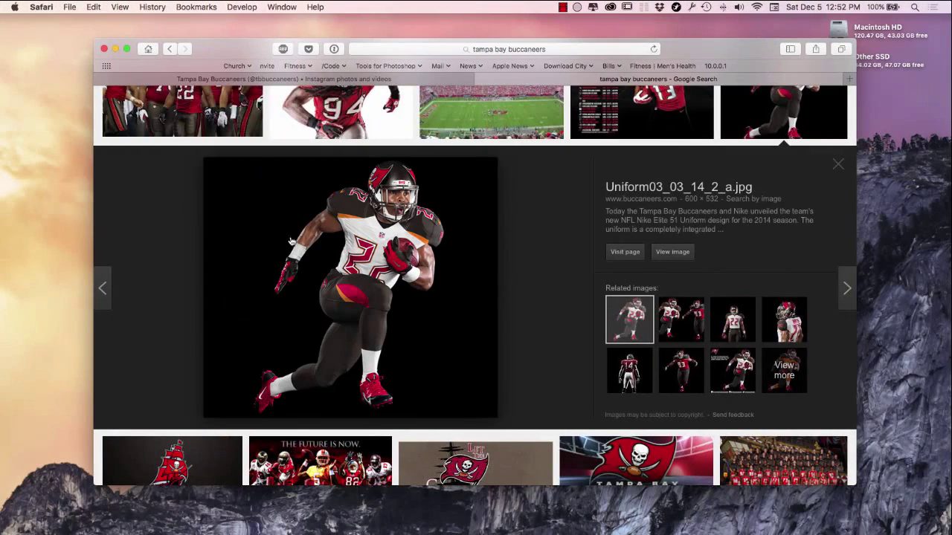
Step: Go to the Instagram tab and select text in the Buccaneers Rookie of the Week post
{"action": "left_click", "coordinate": [365, 81]}
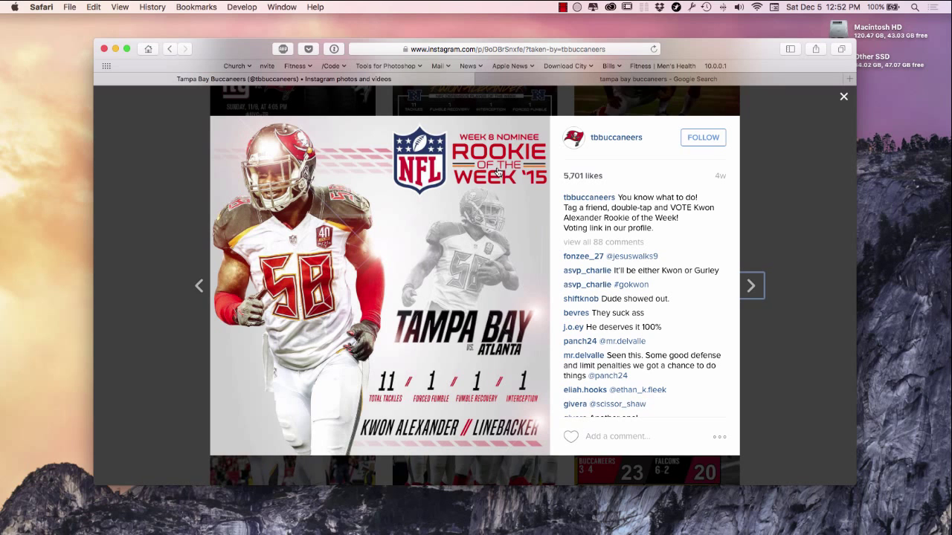
{"action": "triple_click", "coordinate": [566, 176]}
{"action": "left_click", "coordinate": [588, 178]}
Step: Return to Photoshop CC and the Untitled-1 Buccaneers poster
{"action": "left_click", "coordinate": [456, 527]}
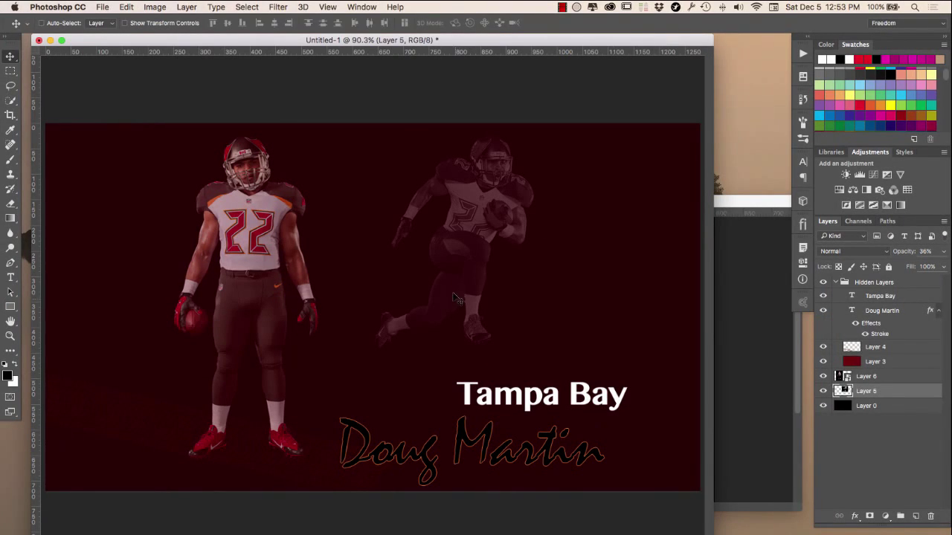